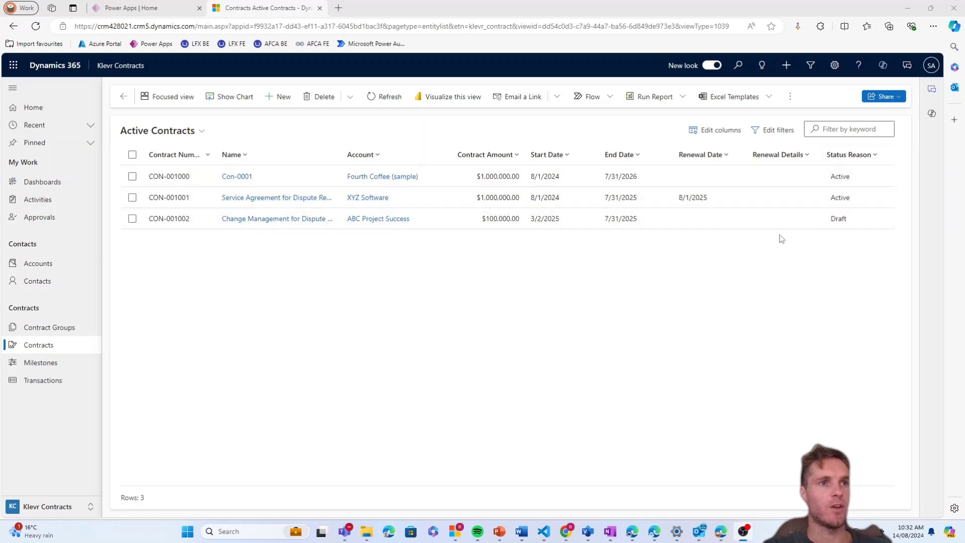
Step: Open the draft contract CON-001002 'Change Management' from the Active Contracts list
{"action": "double_click", "coordinate": [737, 222]}
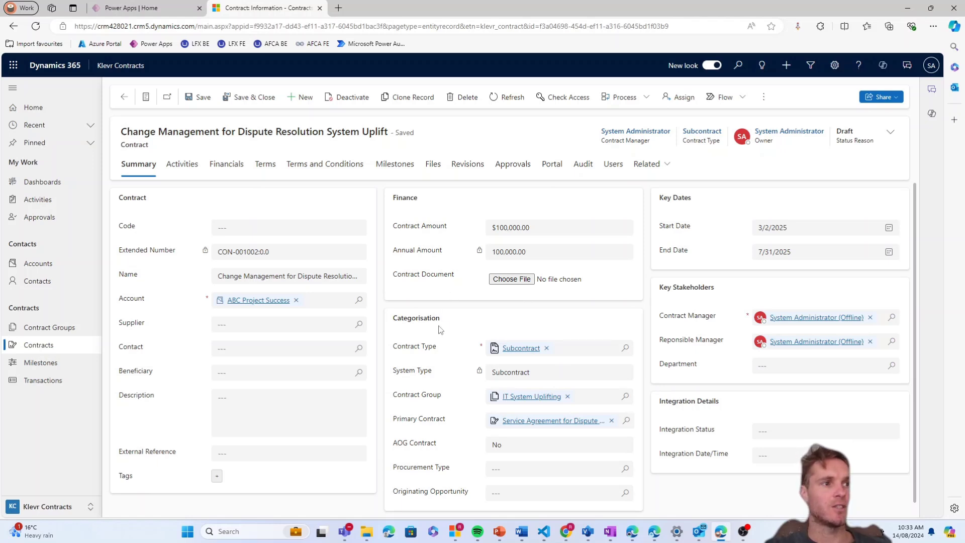
{"action": "scroll", "coordinate": [440, 329], "scroll_direction": "down", "scroll_amount": 1}
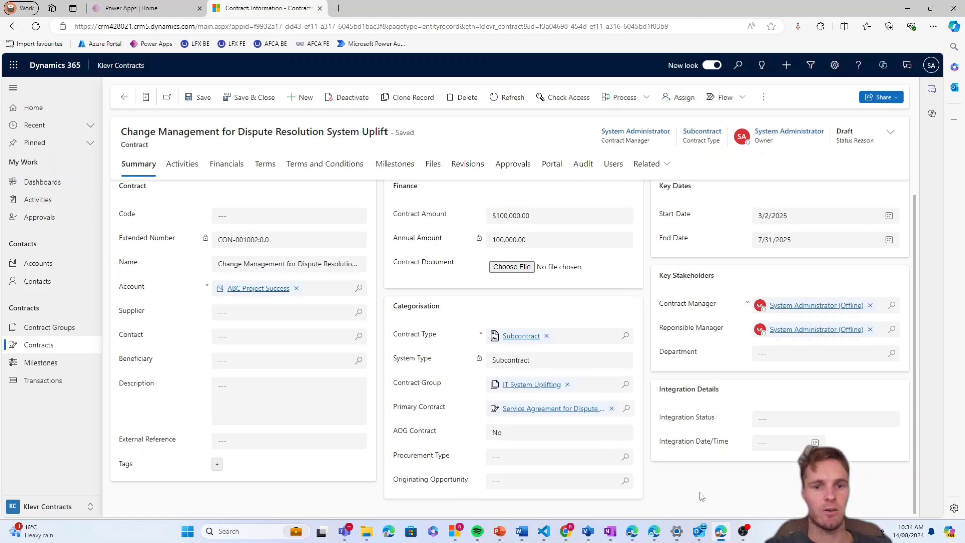
{"action": "scroll", "coordinate": [701, 491], "scroll_direction": "up", "scroll_amount": 1}
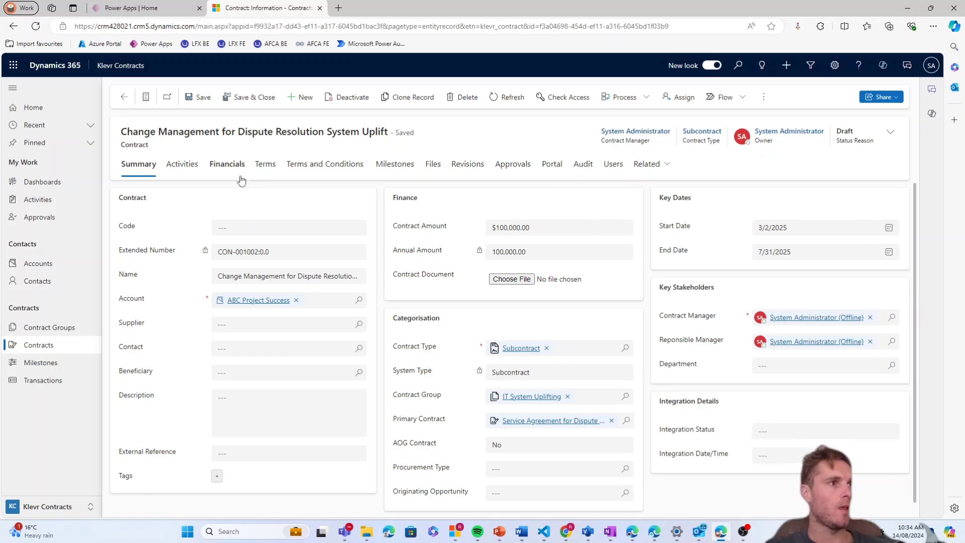
Step: Show the Financials view with amounts, budget allocations, budget chart and empty transactions
{"action": "left_click", "coordinate": [227, 165]}
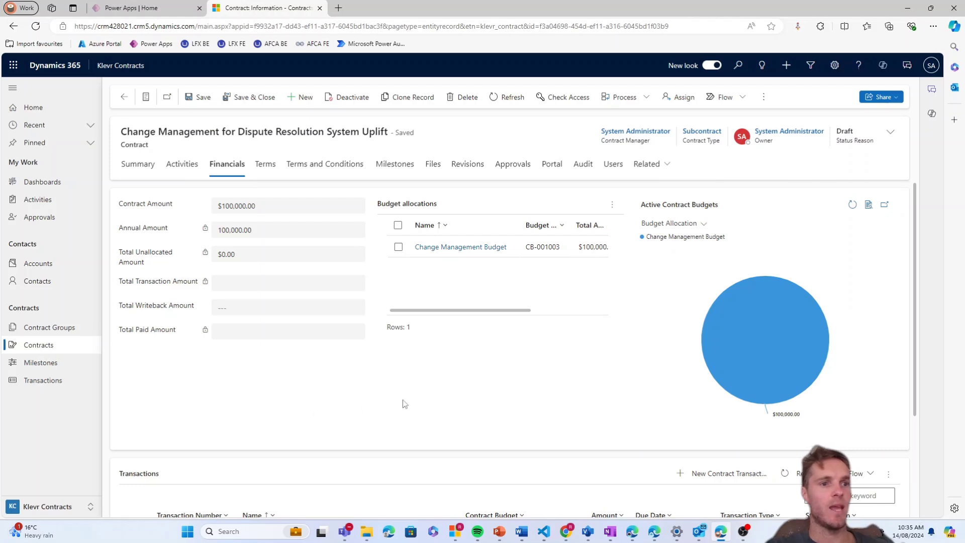
{"action": "scroll", "coordinate": [403, 390], "scroll_direction": "down", "scroll_amount": 2}
{"action": "scroll", "coordinate": [405, 362], "scroll_direction": "down", "scroll_amount": 1}
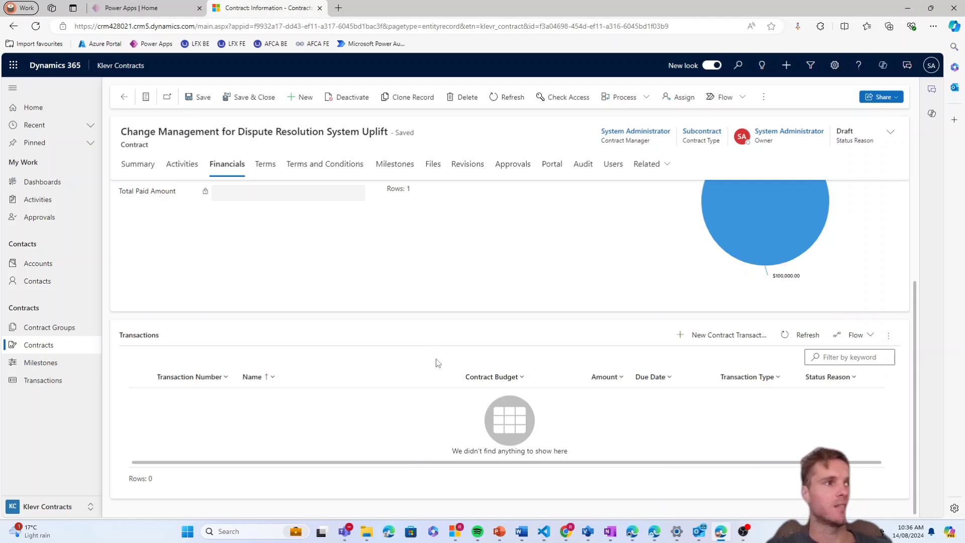
{"action": "scroll", "coordinate": [435, 362], "scroll_direction": "up", "scroll_amount": 2}
Step: Show the Terms view: end date 7/31/2025, no renewal rights or roll-over, blank payment terms
{"action": "left_click", "coordinate": [272, 167]}
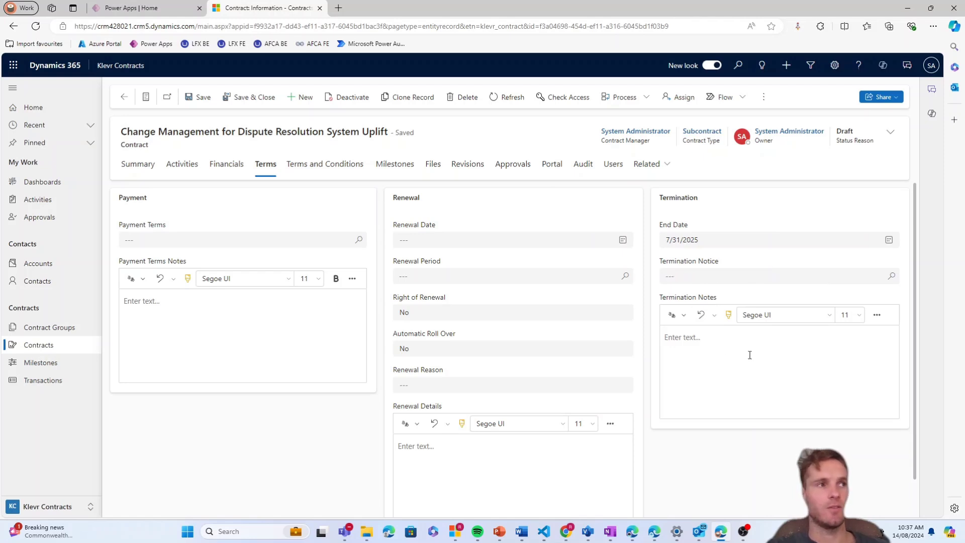
Step: View the empty Terms and Conditions list, then the empty Milestones list
{"action": "left_click", "coordinate": [328, 170]}
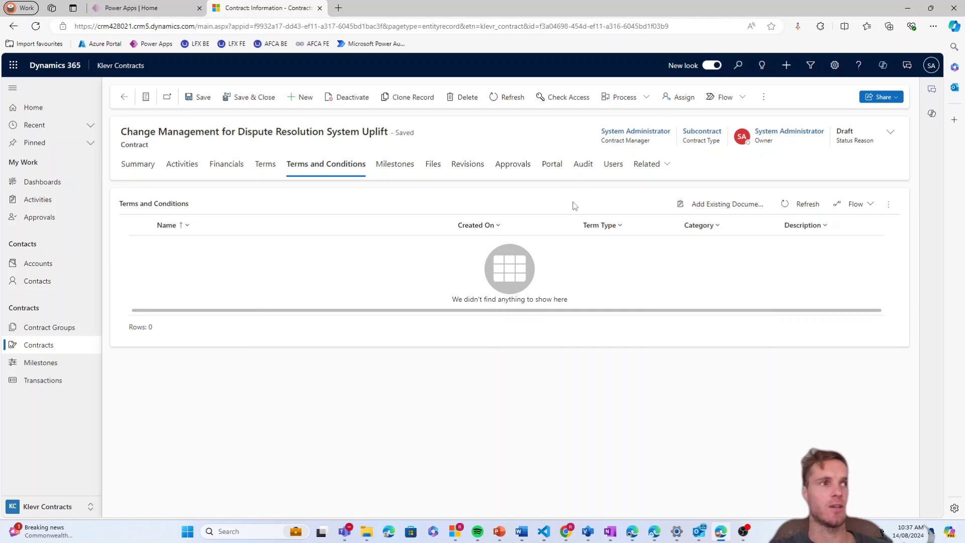
{"action": "left_click", "coordinate": [407, 171]}
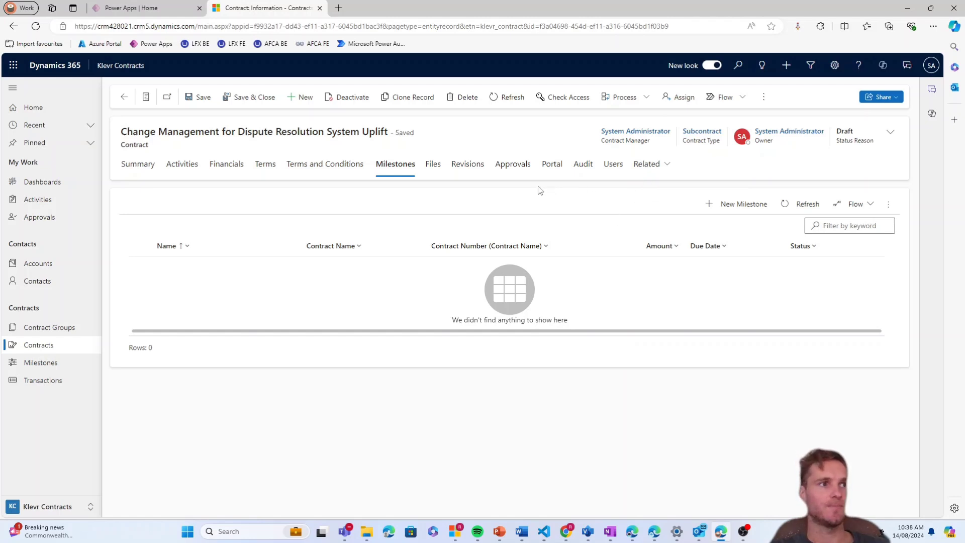
Step: Show the contract's Revisions list, which is empty
{"action": "left_click", "coordinate": [471, 165]}
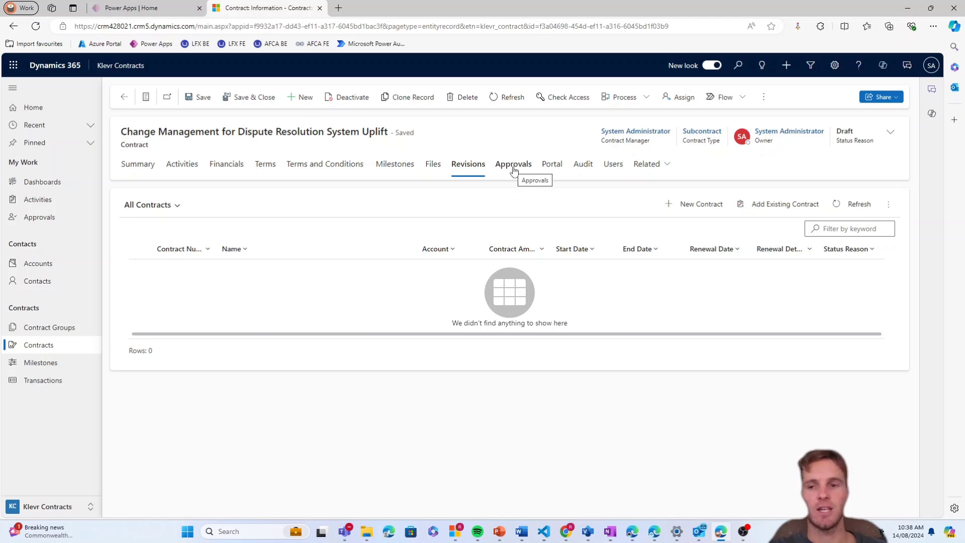
Step: Review the Klevr Portal fields (Published, Draft submission, read-only), then return to Summary
{"action": "left_click", "coordinate": [554, 164]}
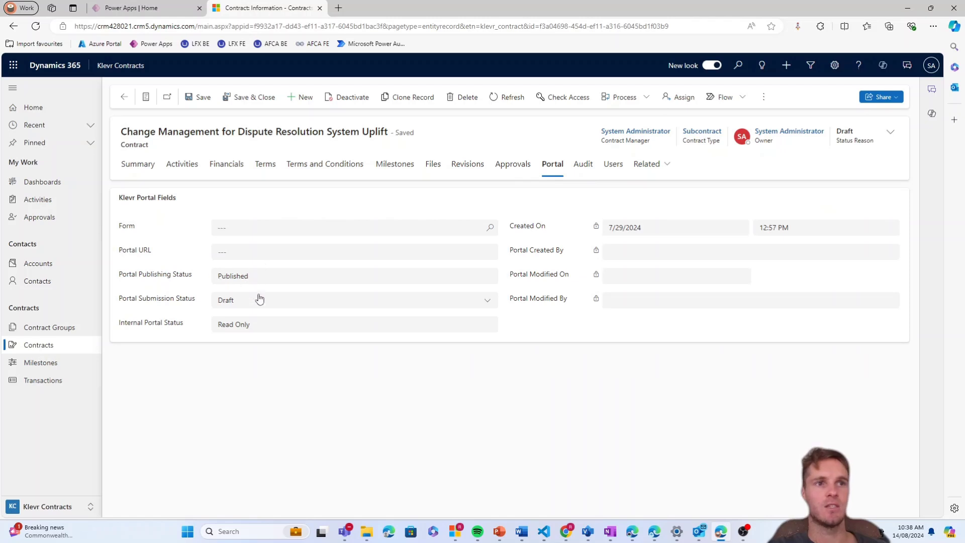
{"action": "left_click", "coordinate": [141, 167]}
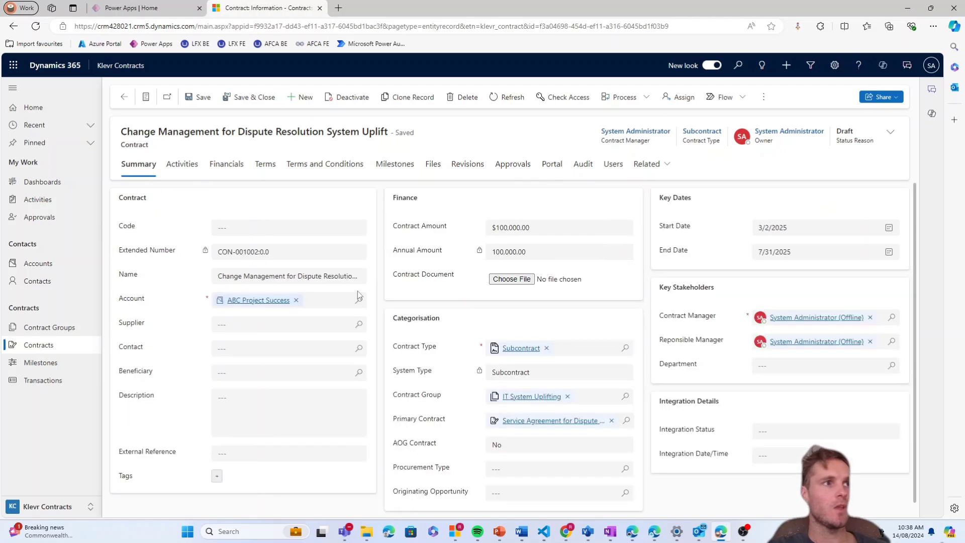